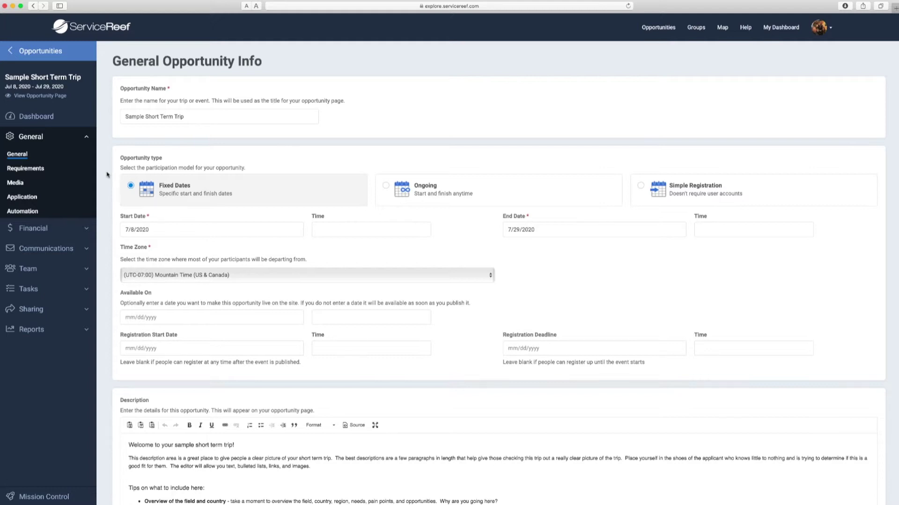
- Review the trip's opportunity name, participation type, start and end dates, time zone, and availability and registration date fields
scroll(122, 149, "down", 1)
triple_click(140, 117)
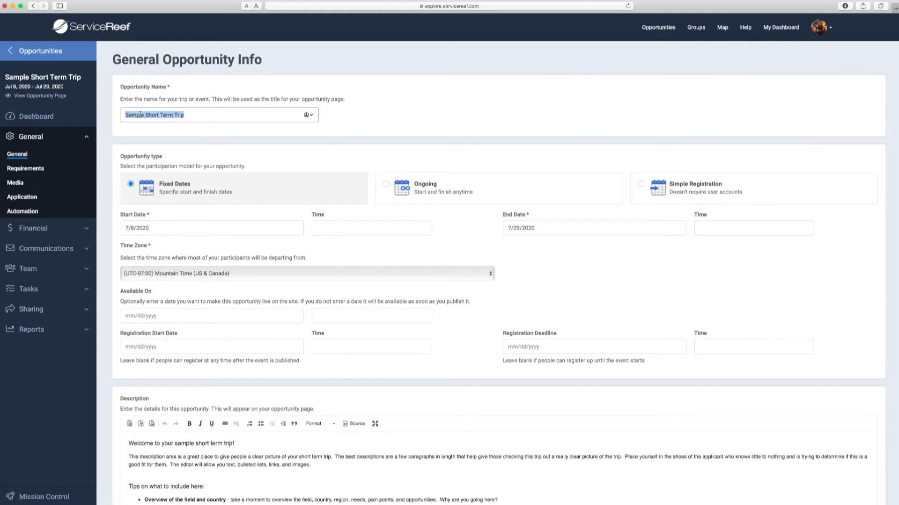
scroll(107, 186, "down", 2)
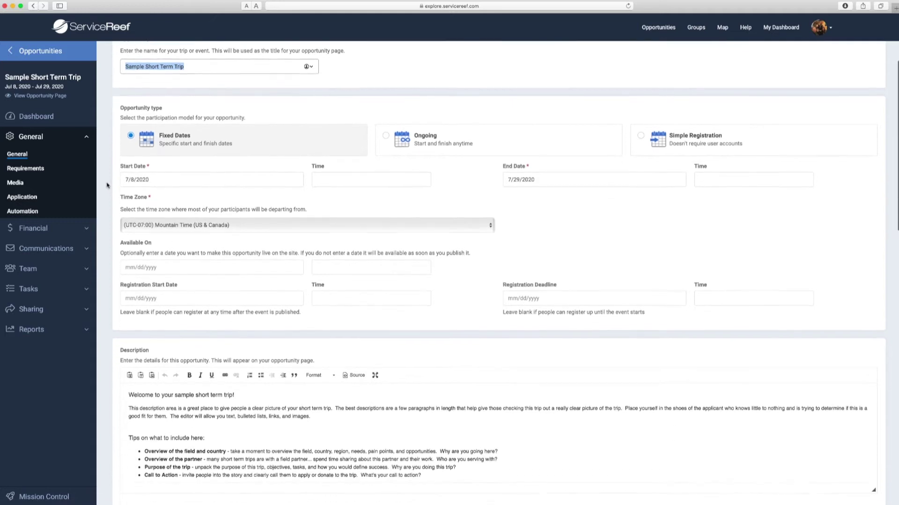
scroll(108, 186, "down", 1)
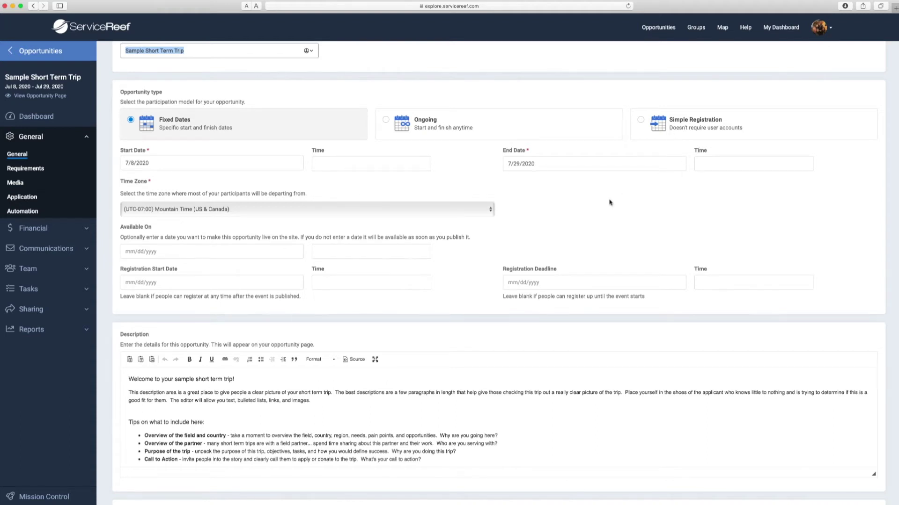
scroll(610, 200, "down", 3)
scroll(445, 172, "up", 4)
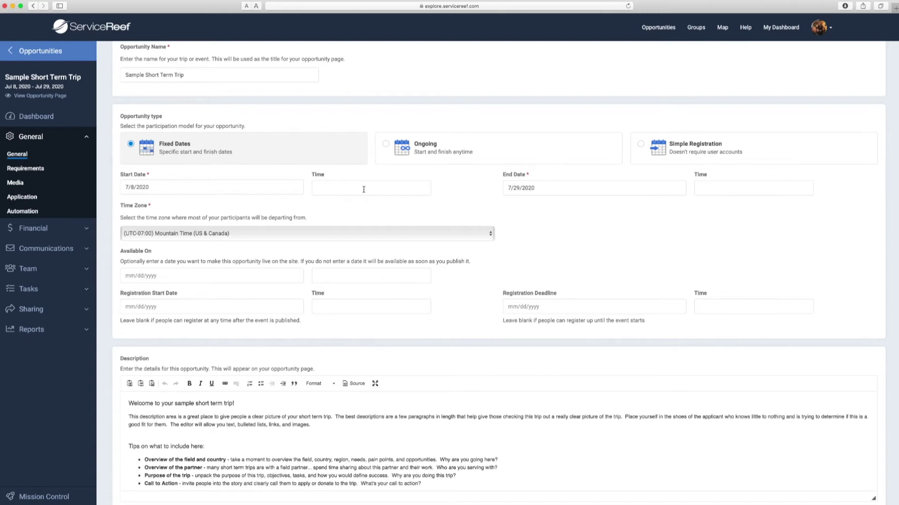
scroll(213, 157, "down", 4)
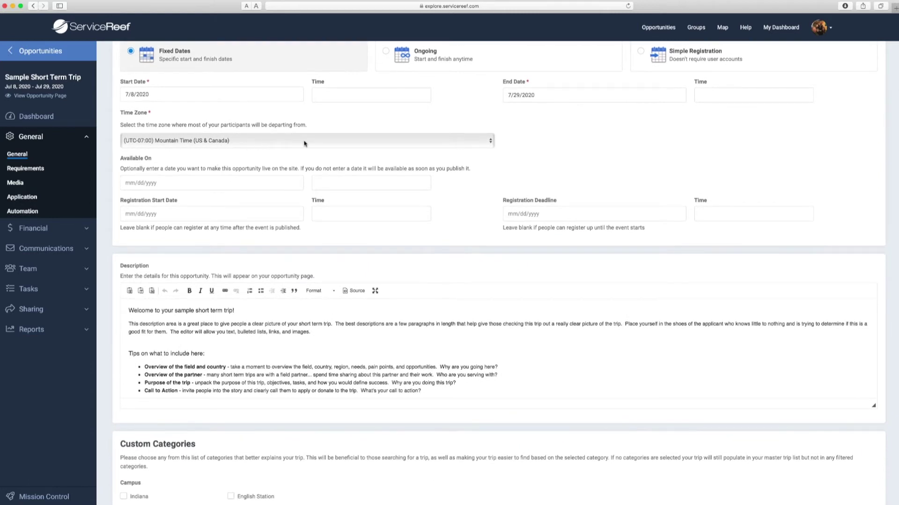
scroll(310, 162, "down", 3)
scroll(310, 162, "down", 2)
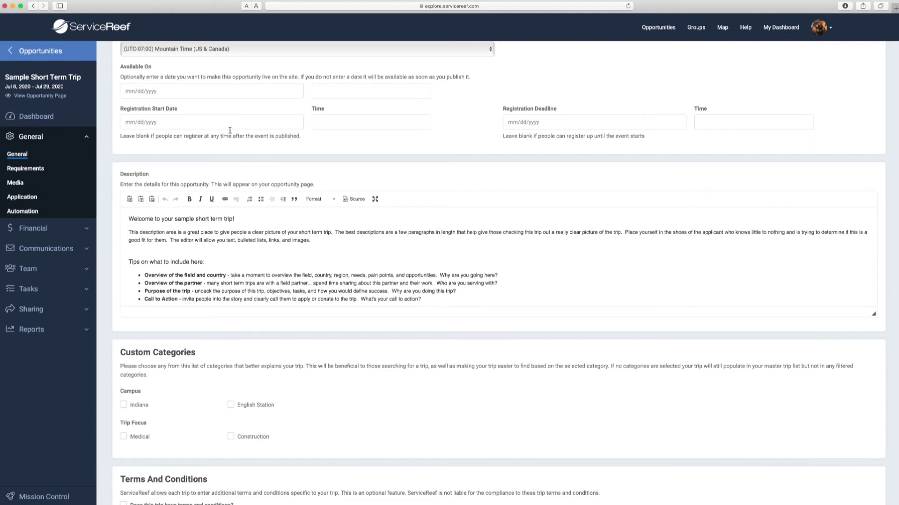
- Examine the trip's description text and the custom category choices for campus and trip focus
scroll(258, 176, "down", 3)
scroll(265, 180, "down", 2)
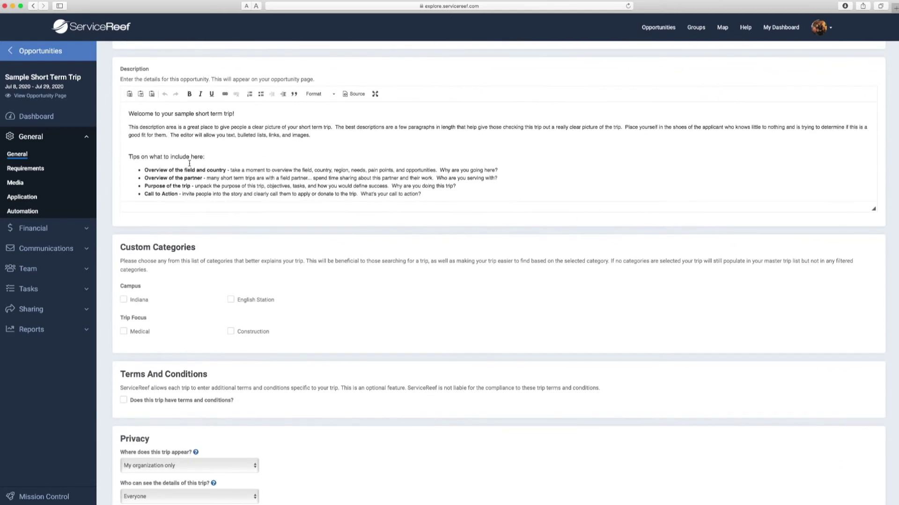
scroll(191, 164, "down", 2)
scroll(175, 181, "down", 1)
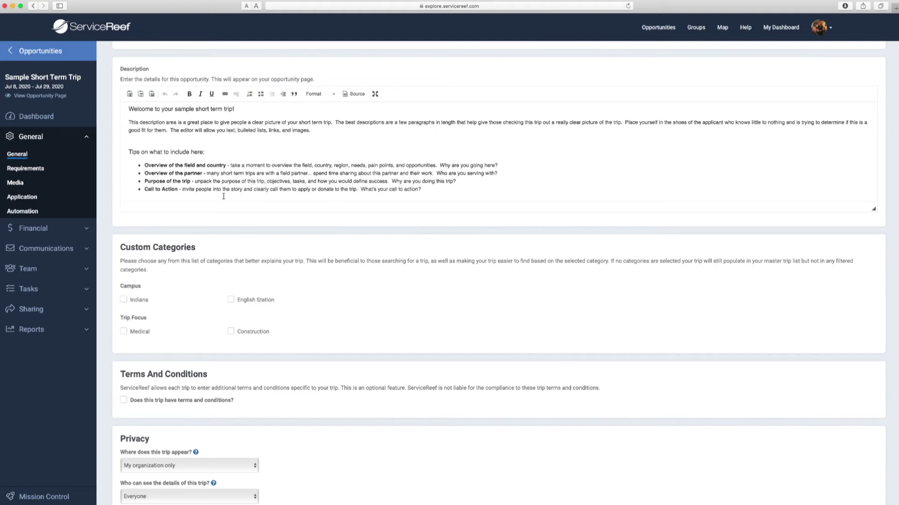
scroll(210, 253, "down", 5)
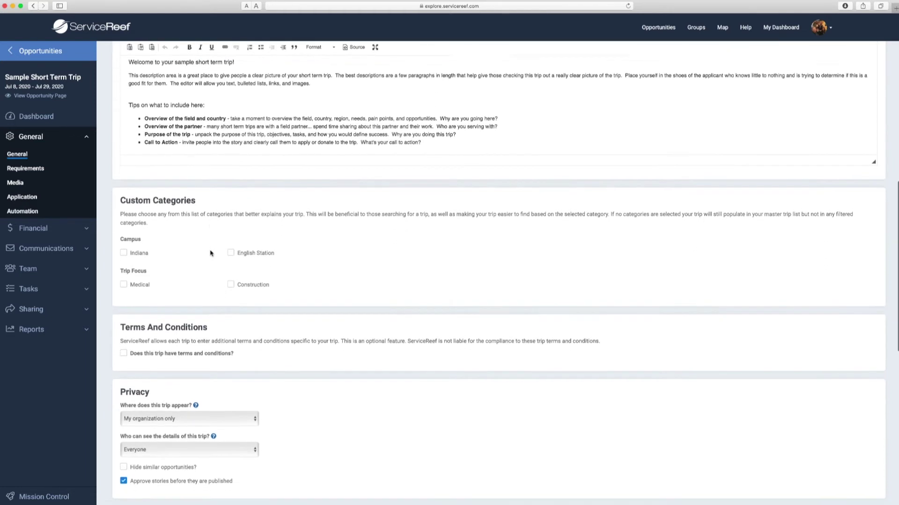
scroll(208, 253, "down", 1)
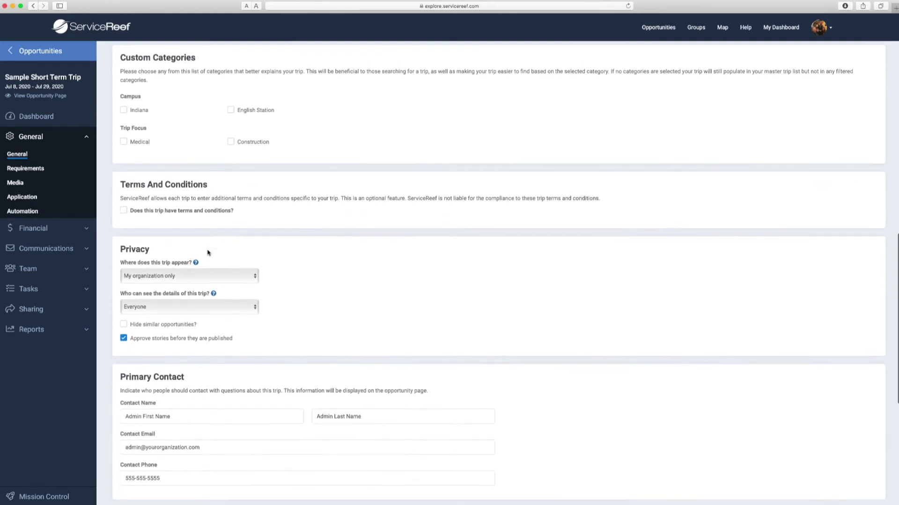
scroll(208, 252, "up", 1)
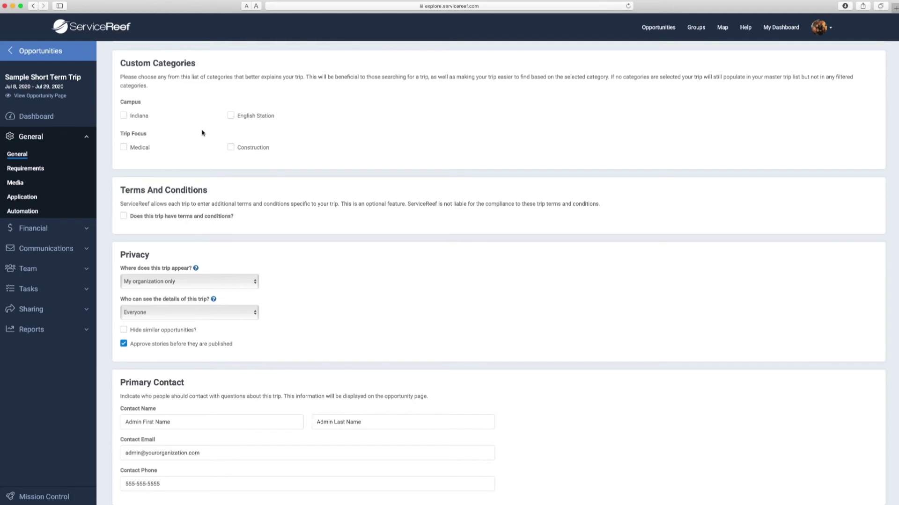
- Enable the trip's terms and conditions option to view its text editor, and disable it again
scroll(201, 140, "down", 3)
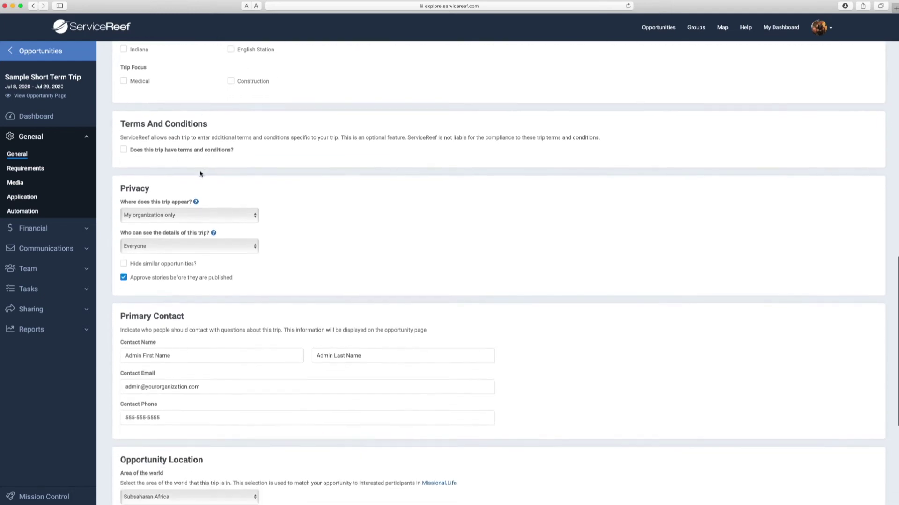
scroll(195, 173, "down", 3)
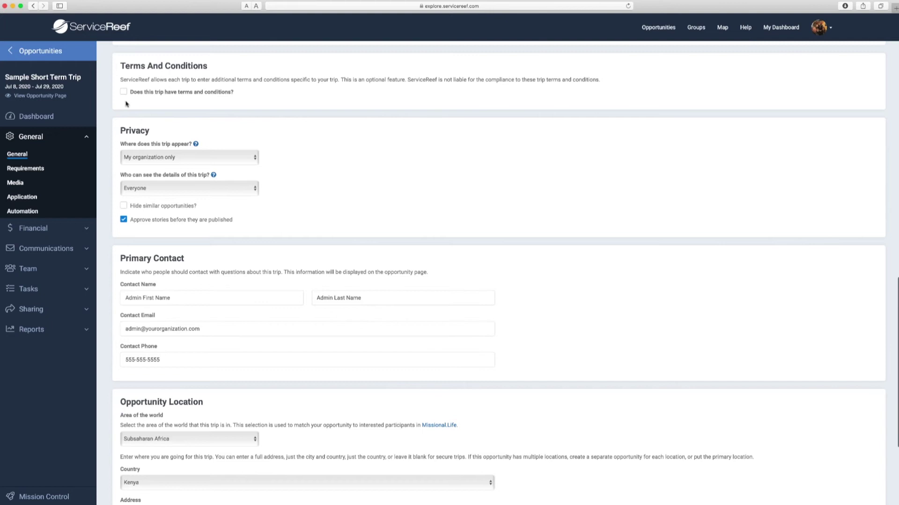
left_click(123, 92)
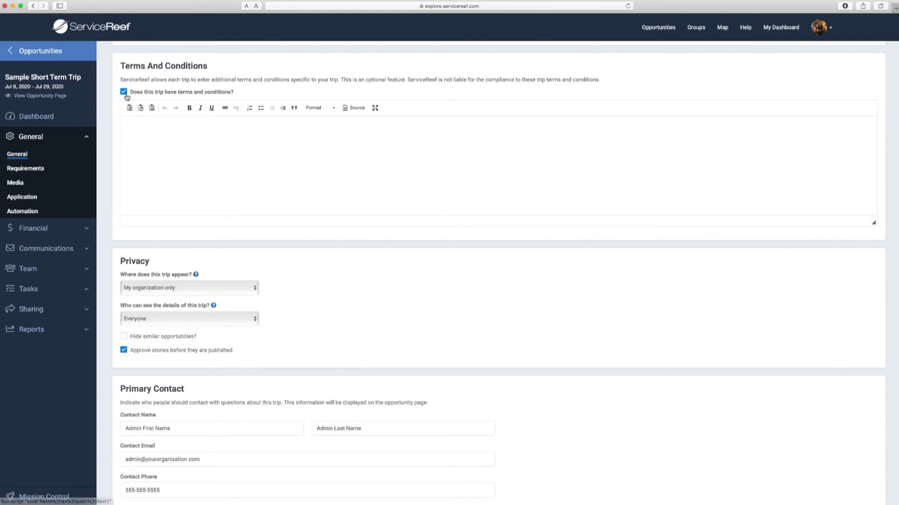
left_click(124, 92)
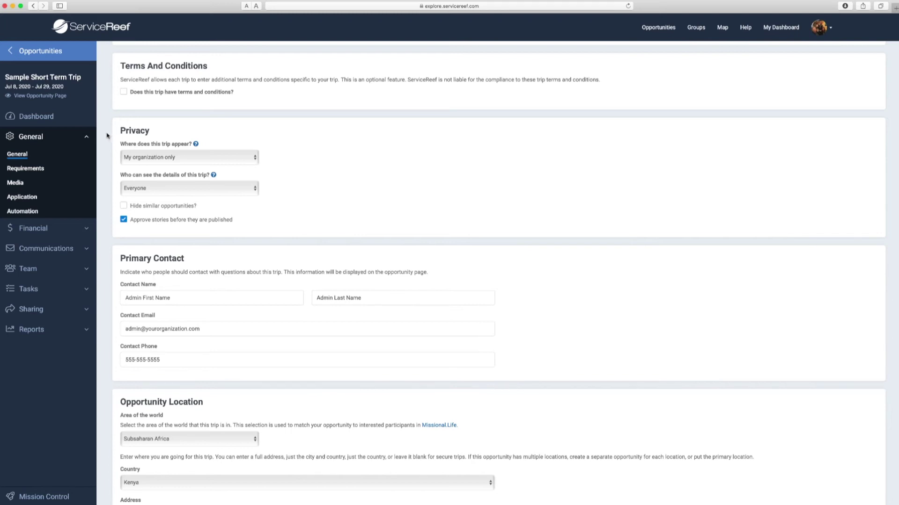
- Examine the privacy choices for where the trip appears and who can see its details, keeping the current selections
scroll(107, 136, "down", 1)
scroll(107, 135, "down", 2)
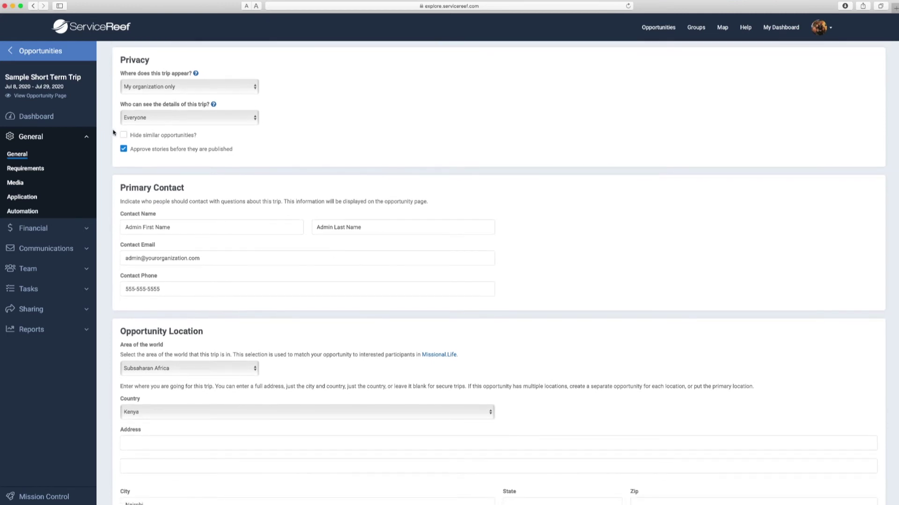
left_click(148, 91)
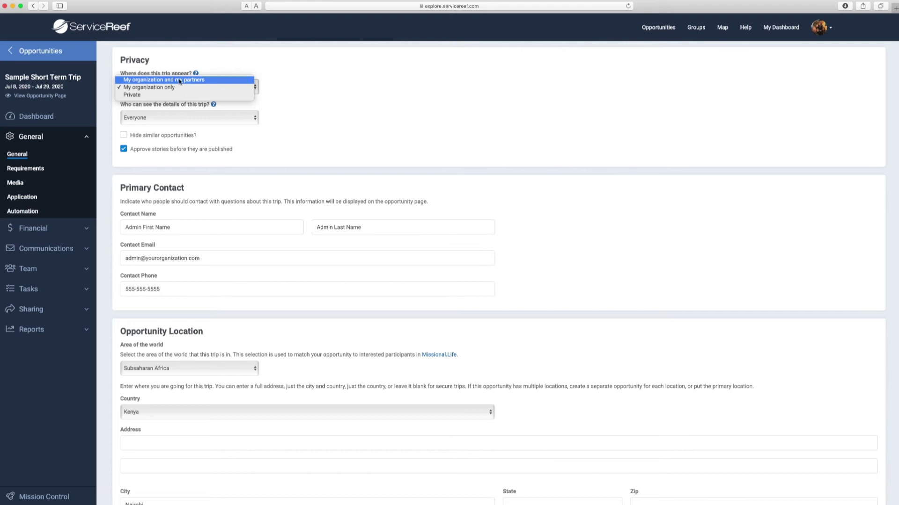
left_click(105, 92)
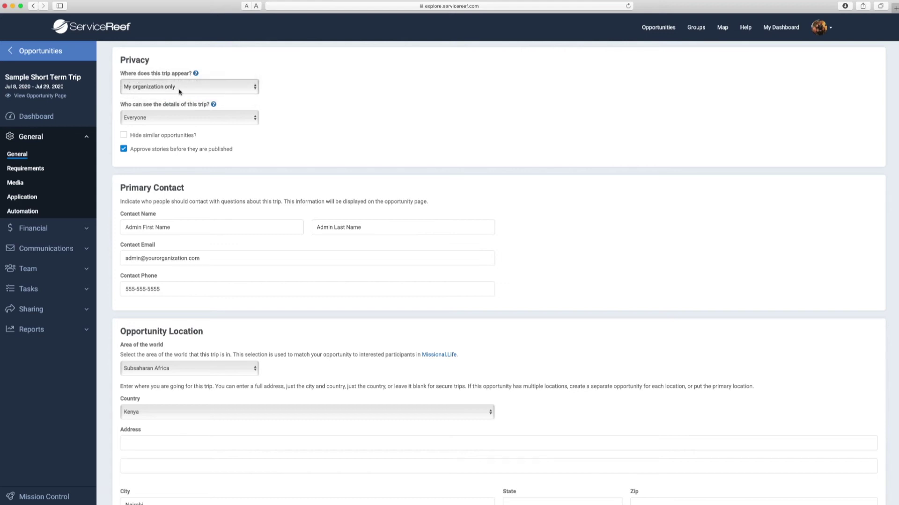
left_click(179, 92)
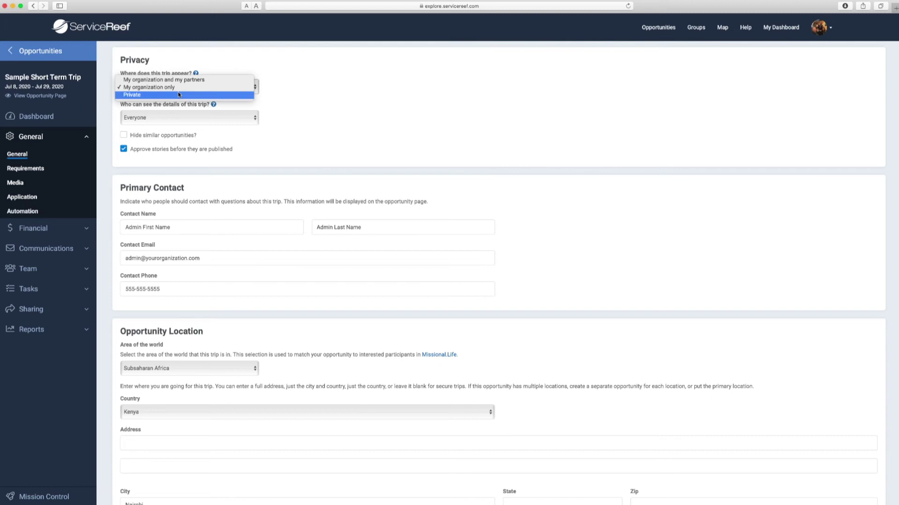
left_click(104, 113)
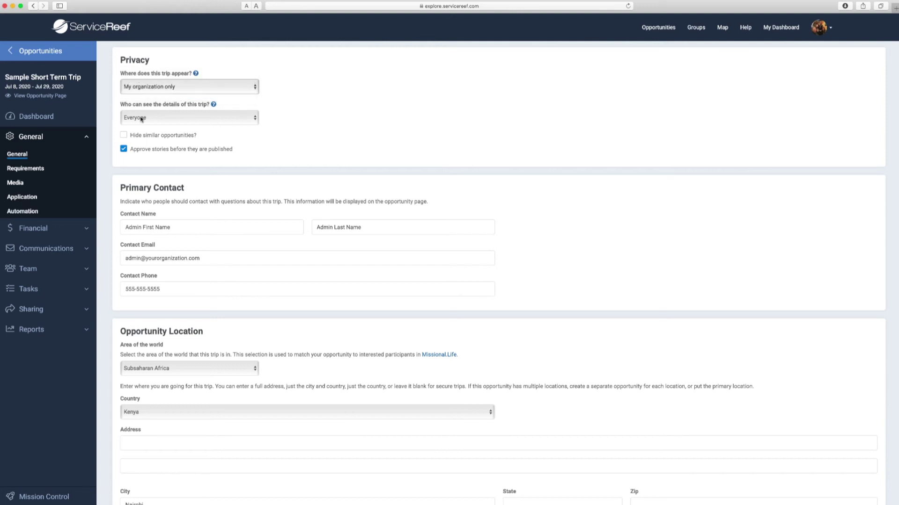
left_click(145, 119)
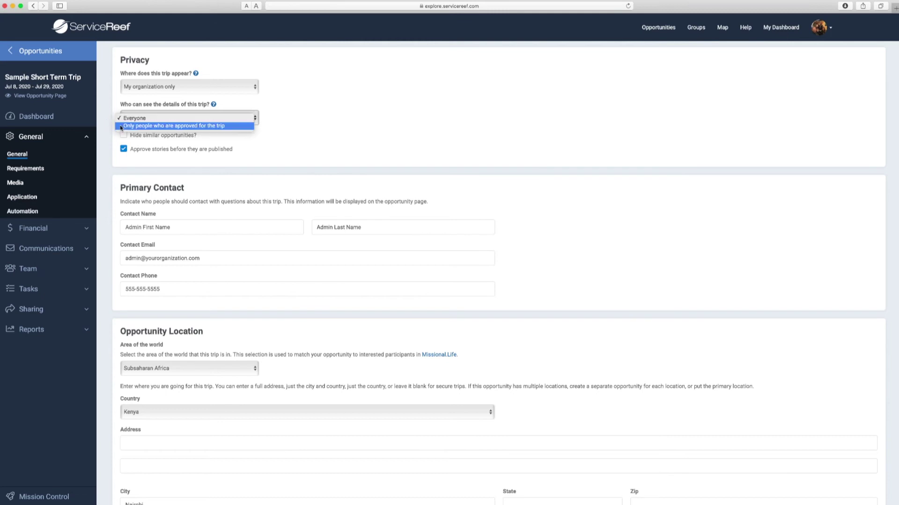
left_click(307, 130)
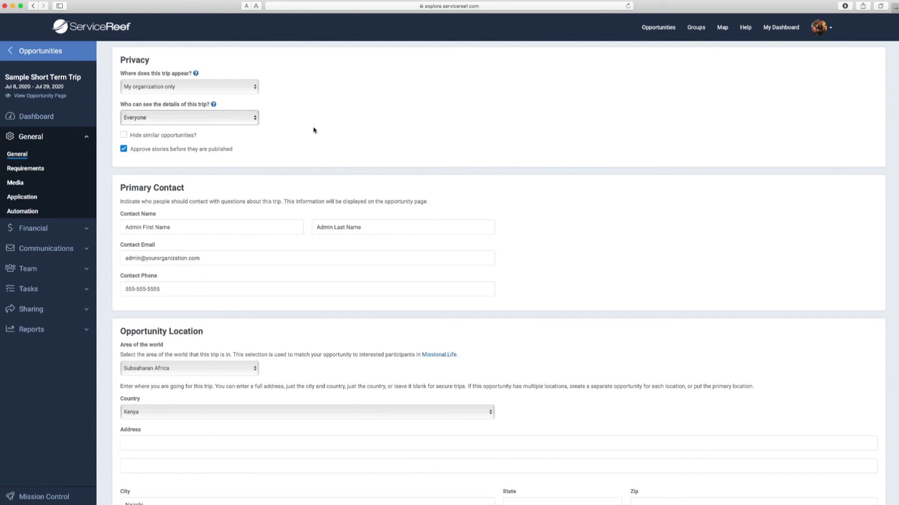
- Review the story approval option and the primary contact fields, highlighting the contact's first name
scroll(145, 160, "down", 1)
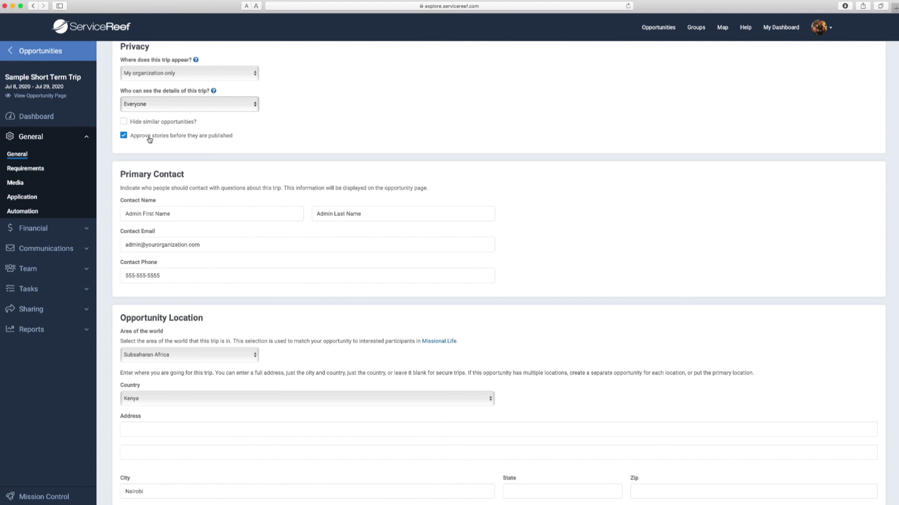
scroll(155, 172, "down", 4)
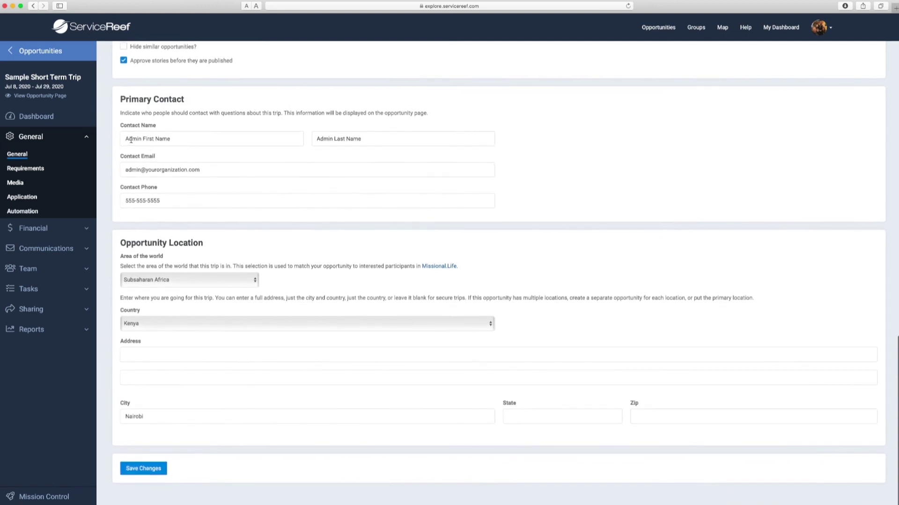
left_click_drag(125, 139, 173, 141)
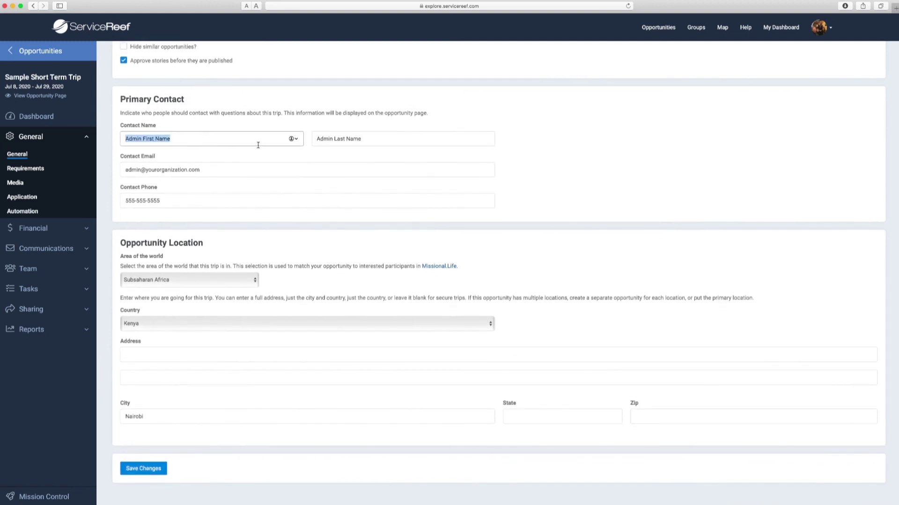